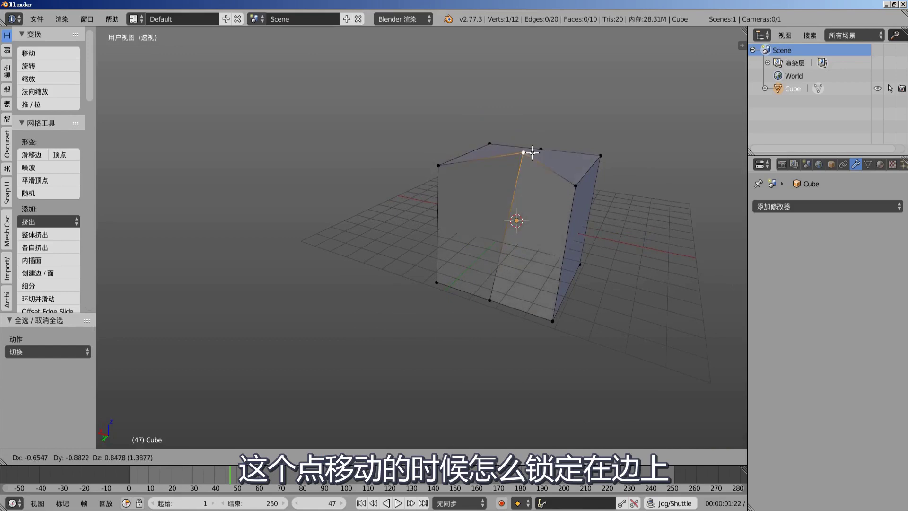
Step: Try sliding the middle vertex of the cube's top front edge along that edge with Vertex Slide, cancelling each attempt
key("KP_Decimal")
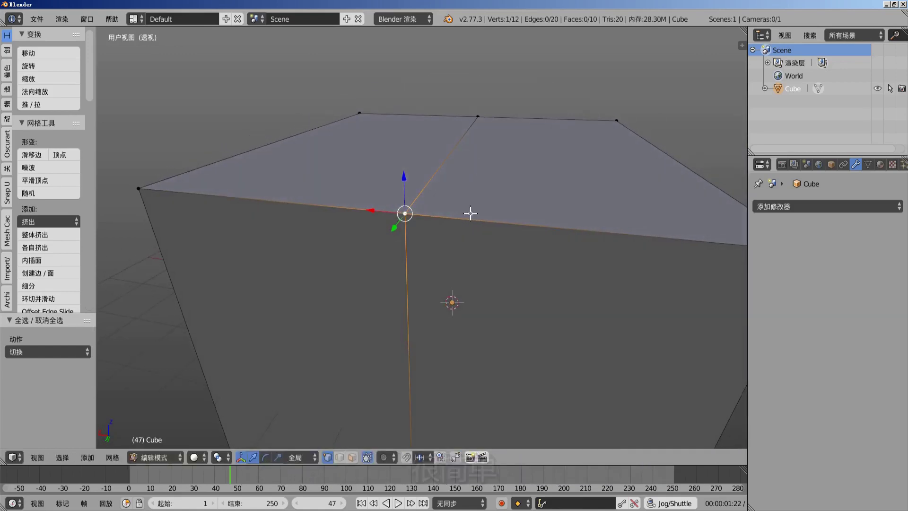
key("shift+v")
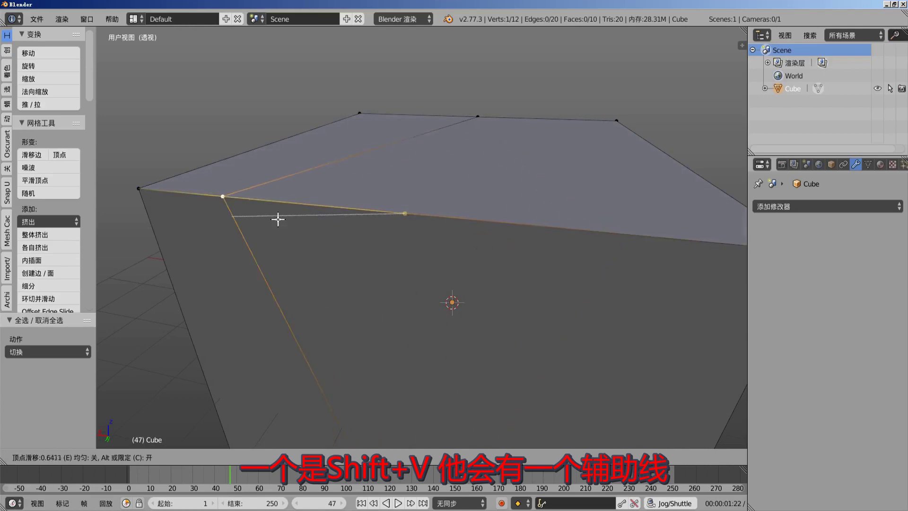
right_click(395, 228)
scroll(486, 223, "down", 4)
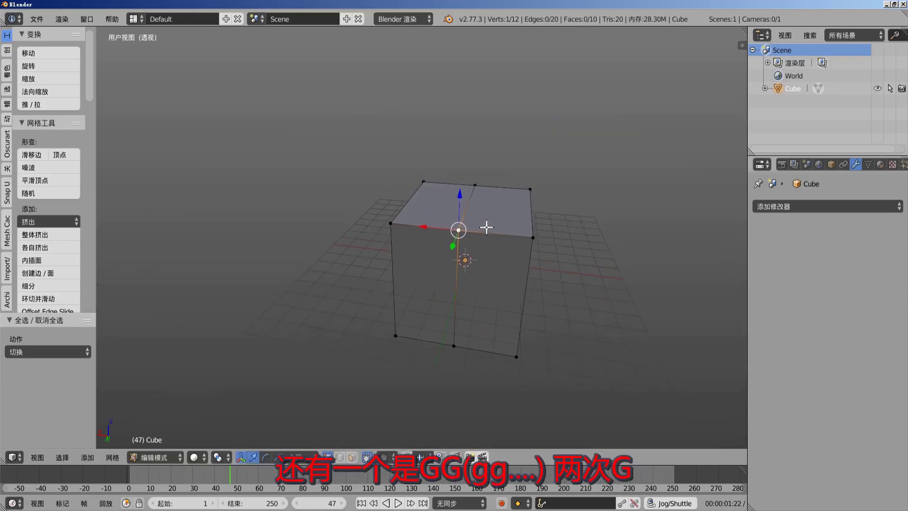
scroll(457, 203, "up", 4)
key("g")
key("g")
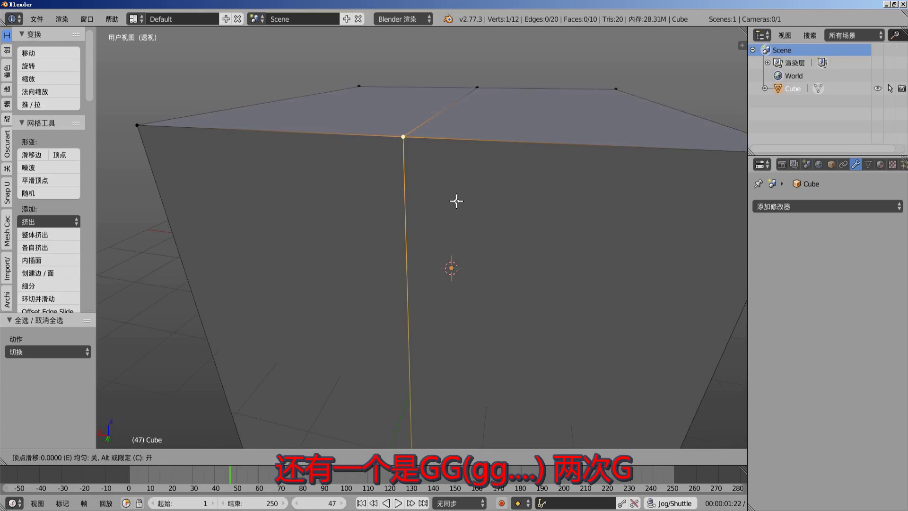
right_click(456, 201)
Step: Start the Screencast Keys display for the 3D view
key("n")
scroll(690, 362, "down", 10)
scroll(690, 361, "down", 12)
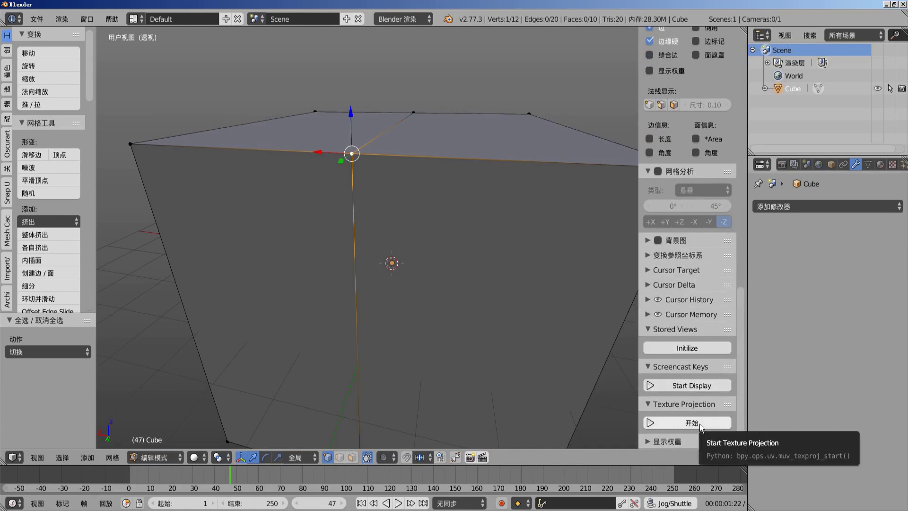
left_click(691, 386)
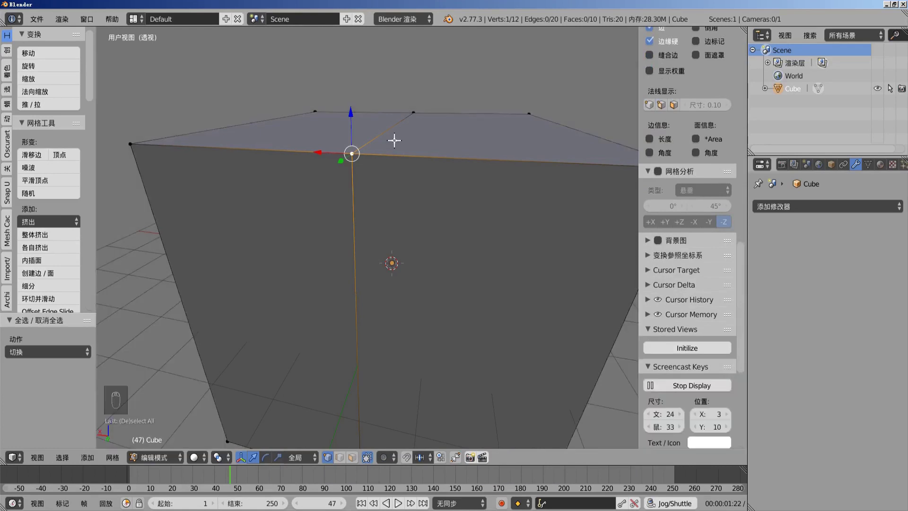
key("n")
Step: Slide the middle vertex of the top front edge along that edge toward the neighbouring cube corner
middle_click_drag(414, 158, 409, 167)
key("g")
key("g")
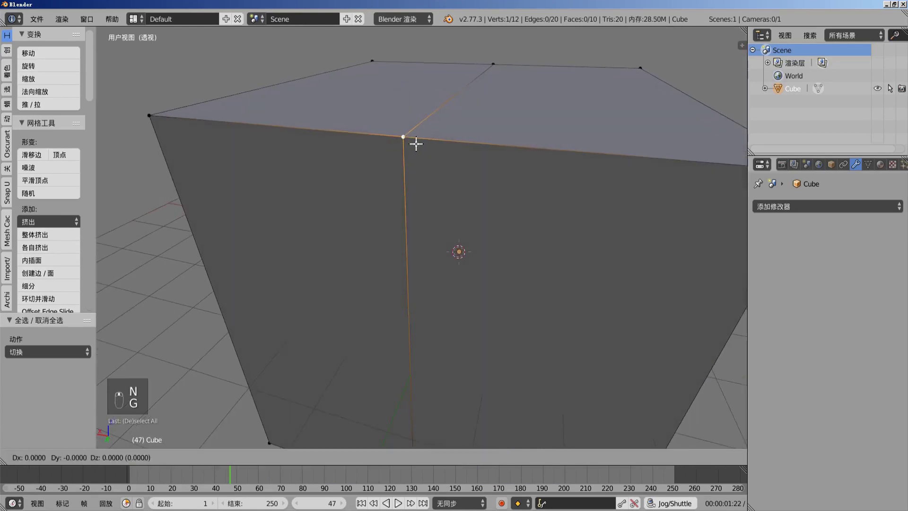
right_click(376, 130)
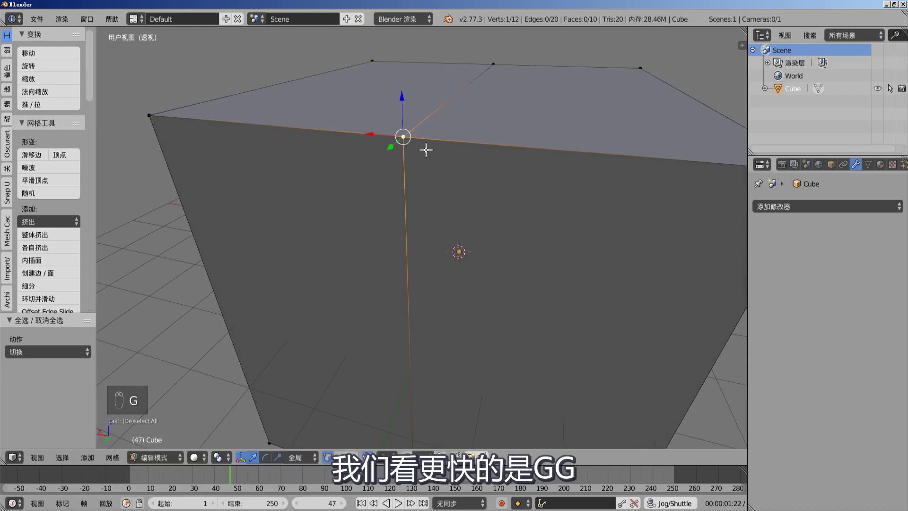
key("g")
key("g")
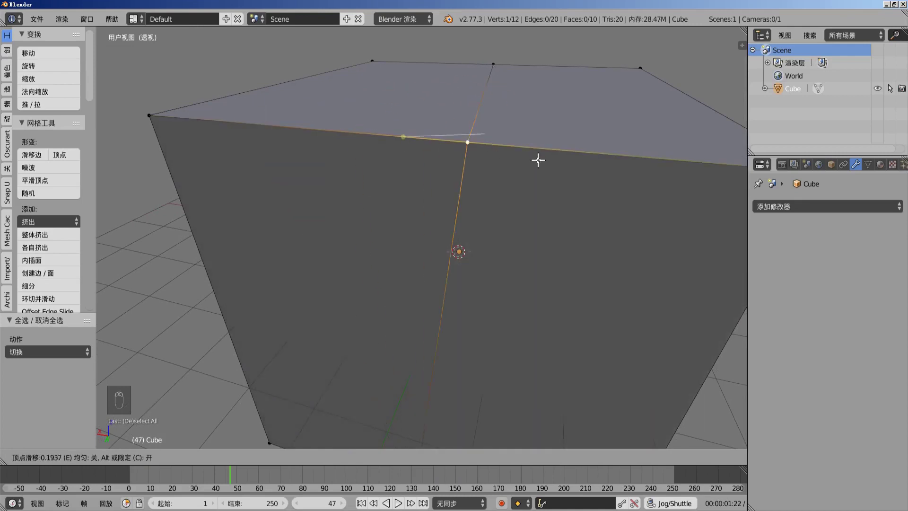
left_click(597, 167)
Step: Deselect the mesh and undo the slide of the middle vertex
key("a")
middle_click_drag(597, 167, 460, 158)
key("ctrl+z")
key("ctrl+z")
key("ctrl+z")
Step: Try sliding the front corner vertex of the cube's top face past the end of its edge with clamping off
right_click(483, 146)
key("shift+v")
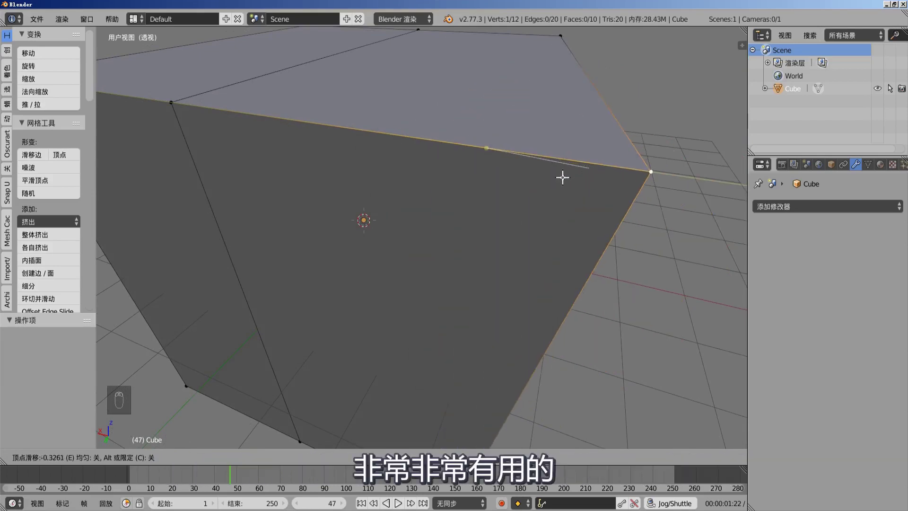
key("c")
left_click(480, 161)
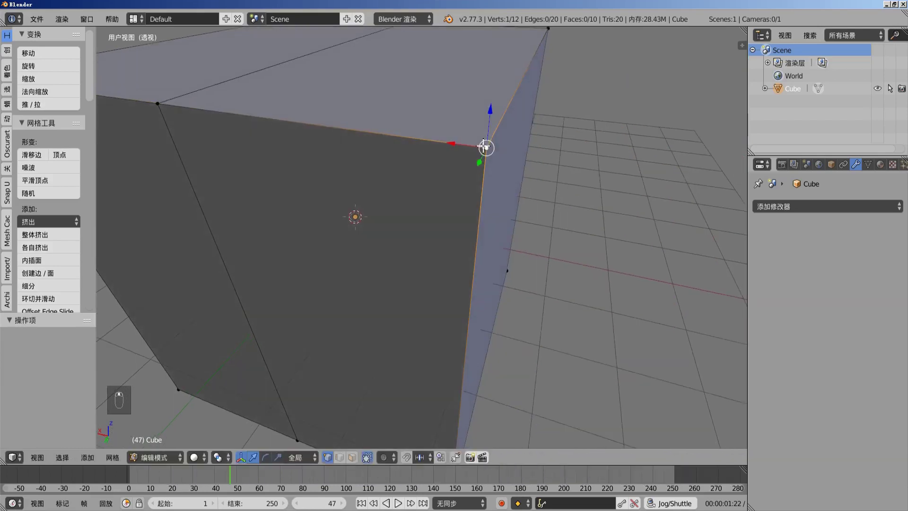
Step: Try sliding the front corner vertex unclamped, flip the slide to a factor of about 0.261, and undo it
scroll(480, 148, "down", 4)
middle_click_drag(487, 154, 523, 203)
key("g")
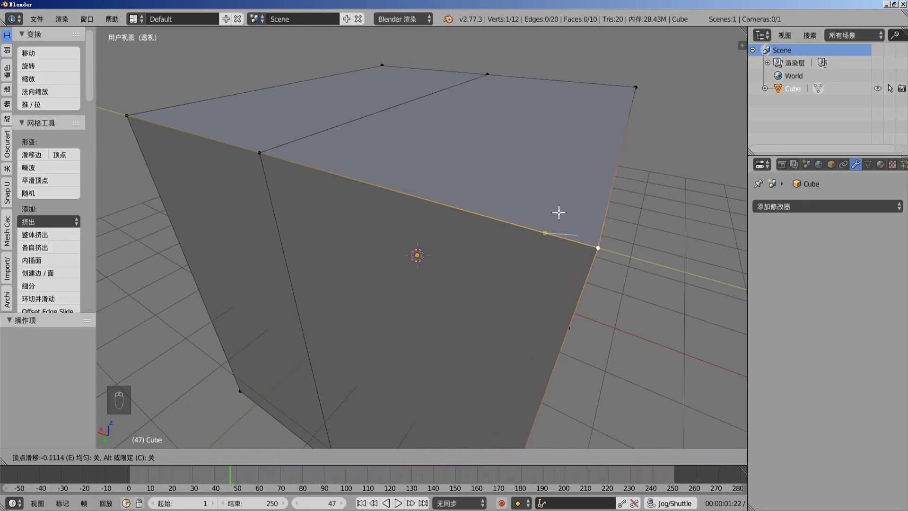
key("alt")
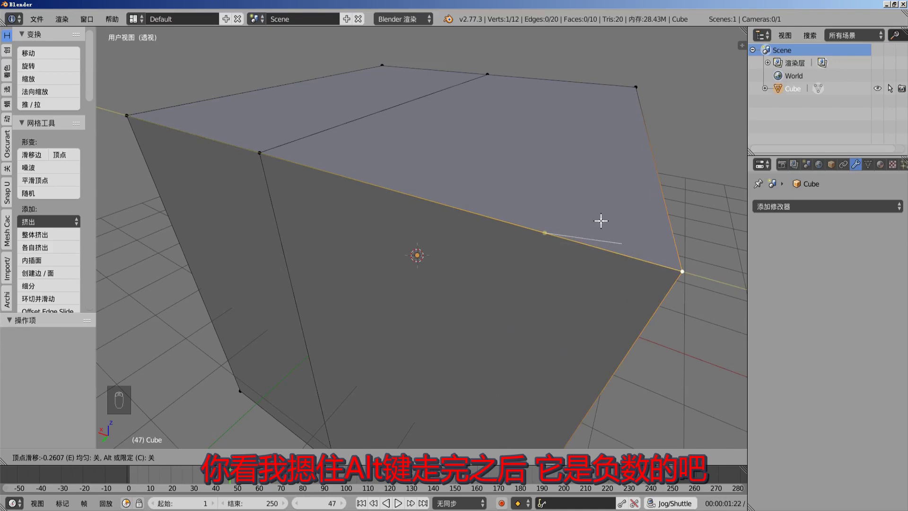
key("minus")
key("Return")
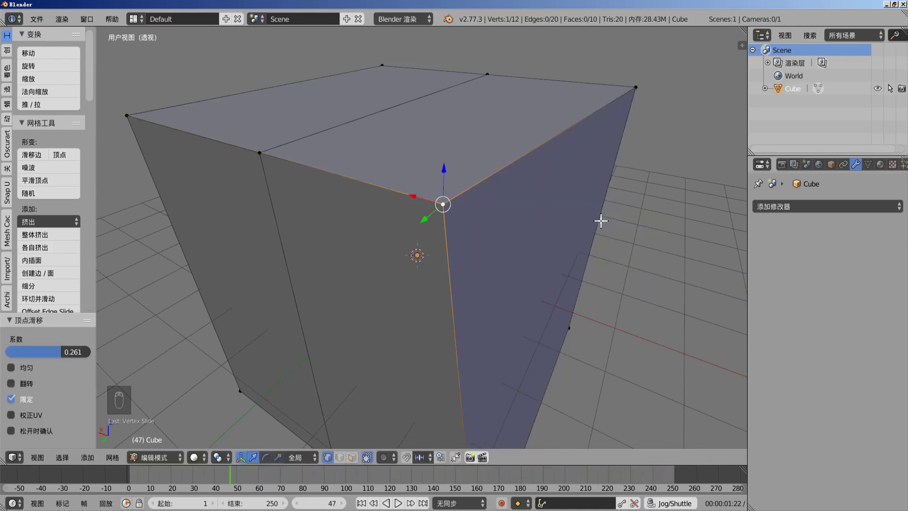
key("ctrl+z")
Step: Try sliding the corner vertex outward along the extension of the top front edge with clamping released, and cancel
key("g")
key("g")
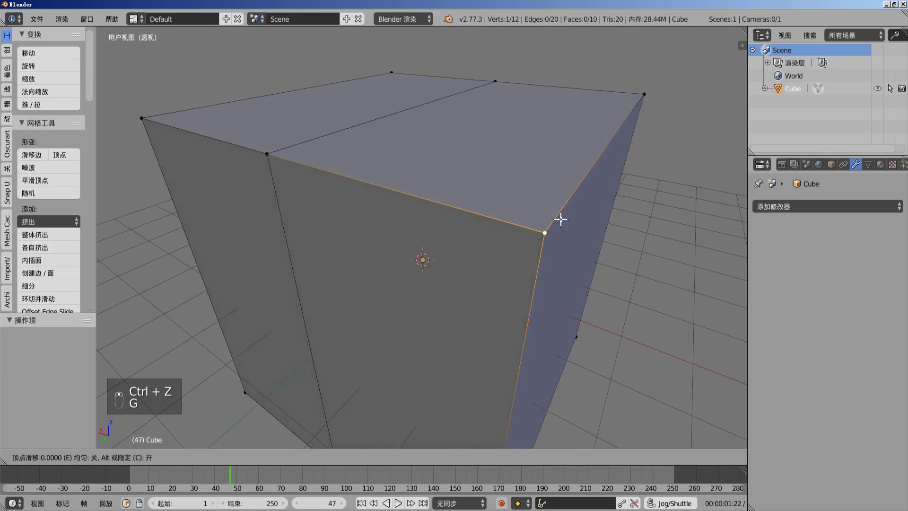
right_click(547, 220)
key("g")
key("g")
key("alt")
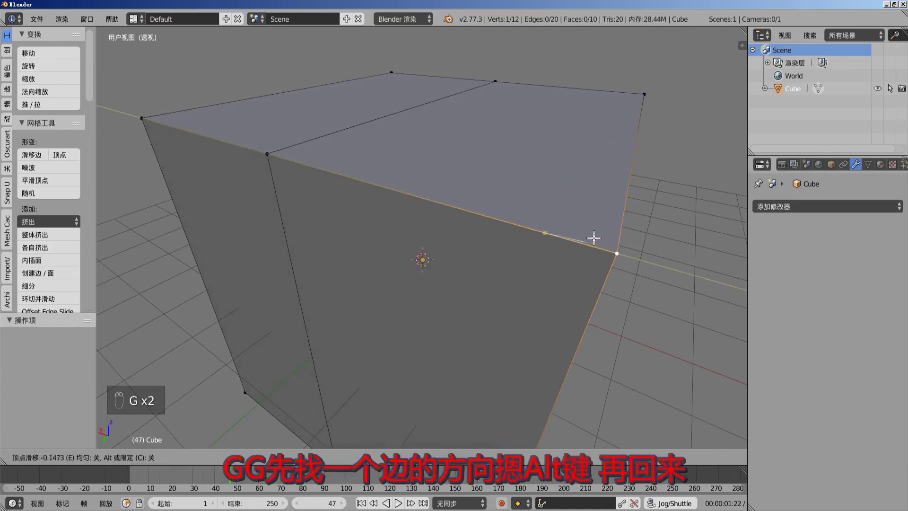
right_click(595, 240)
Step: Slide the corner vertex outward beyond the top front edge with a factor of about -0.178
key("g")
key("g")
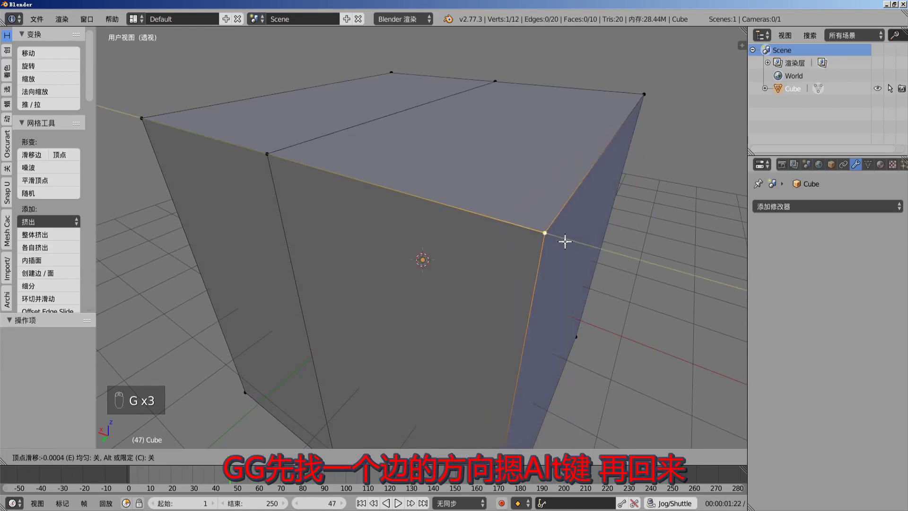
left_click(609, 254)
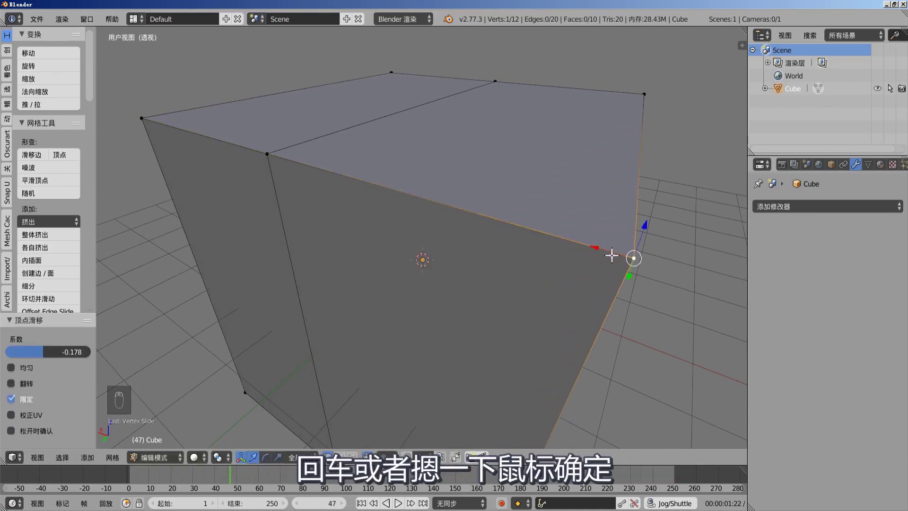
Step: Turn off clamping for the last vertex slide and adjust its factor to about 0.0008
middle_click_drag(523, 274, 536, 273)
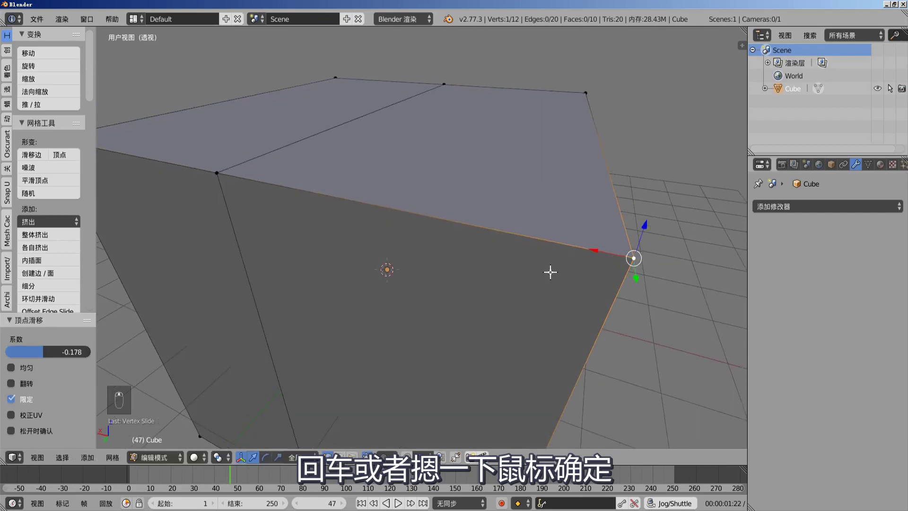
key("F6")
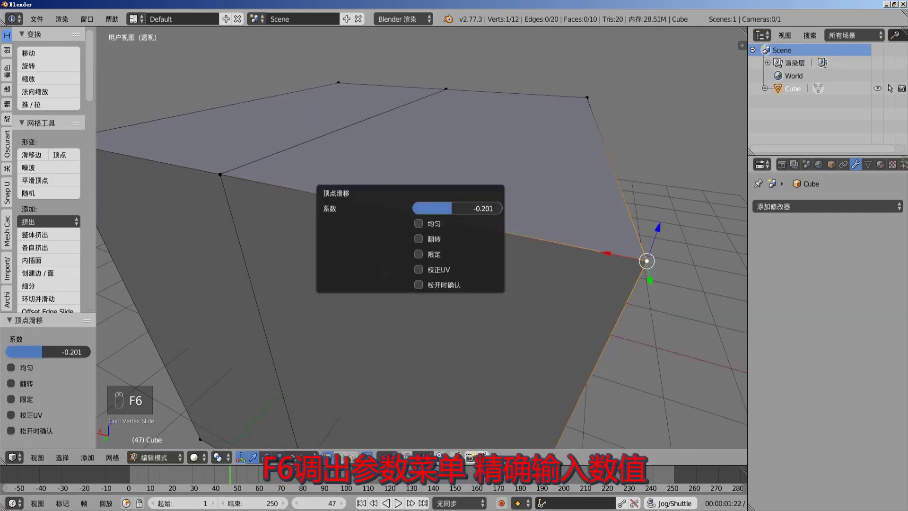
mouse_move(451, 208)
left_mouse_down()
mouse_move(441, 208)
mouse_move(480, 208)
mouse_move(451, 208)
mouse_move(478, 208)
mouse_move(458, 208)
left_mouse_up()
mouse_move(520, 210)
middle_mouse_down()
mouse_move(543, 202)
mouse_move(525, 208)
middle_mouse_up()
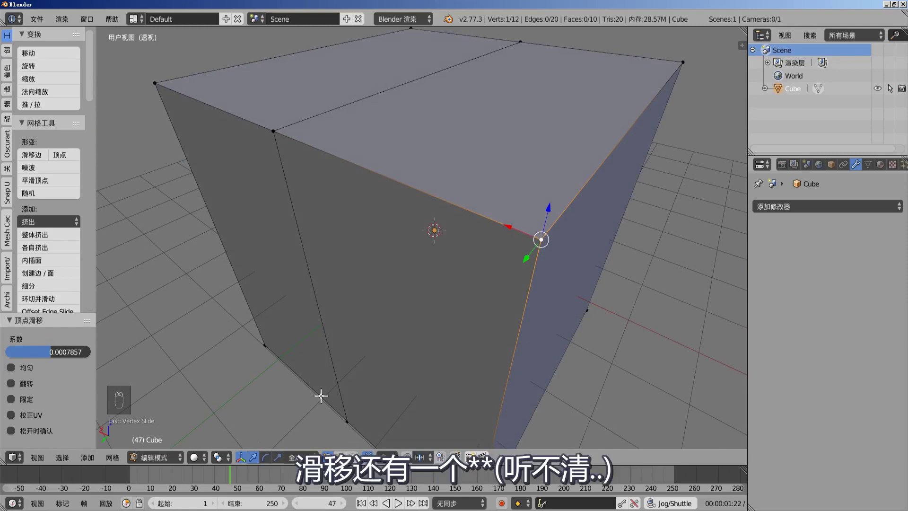
Step: Select the entire cube mesh and delete all its vertices
scroll(537, 190, "down", 6)
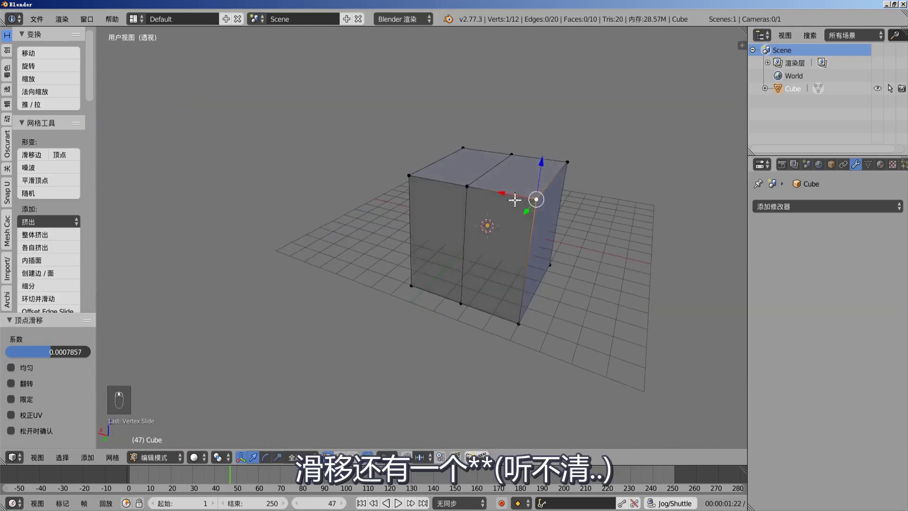
scroll(576, 193, "up", 6)
middle_click_drag(576, 192, 580, 154)
scroll(517, 197, "down", 6)
middle_click_drag(516, 197, 553, 175)
key("a")
key("a")
key("a")
scroll(551, 177, "up", 5)
key("x")
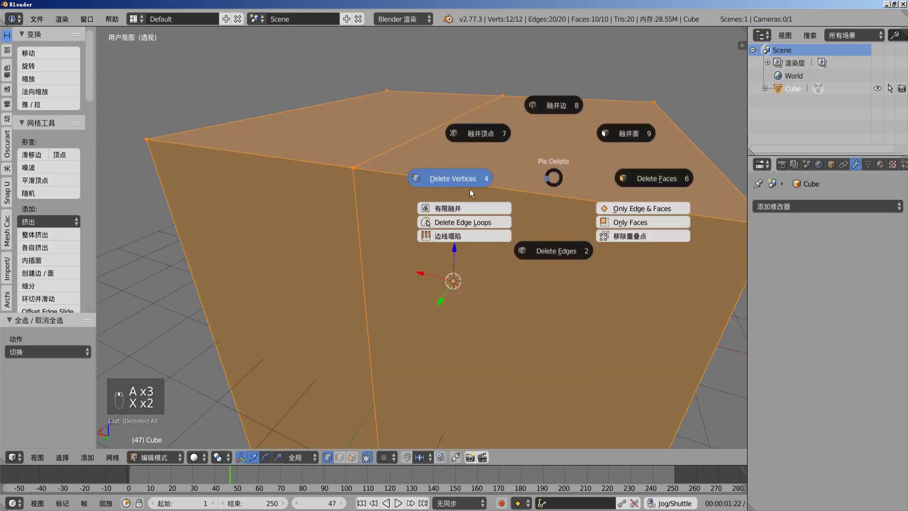
left_click(468, 179)
Step: Add a 32-vertex cylinder with radius 1 and depth 2, show it in orthographic view, and deselect it
scroll(472, 179, "down", 5)
key("shift+a")
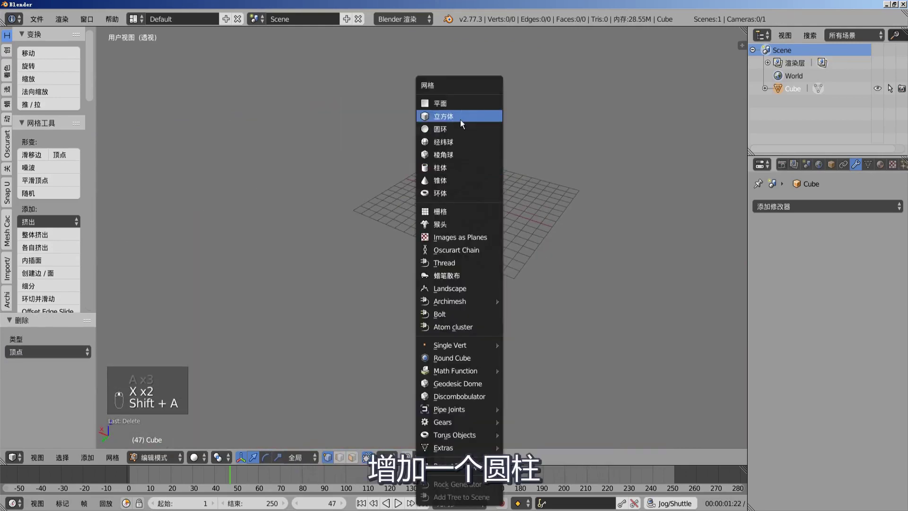
left_click(466, 168)
scroll(438, 197, "up", 5)
scroll(444, 183, "down", 8)
key("KP_5")
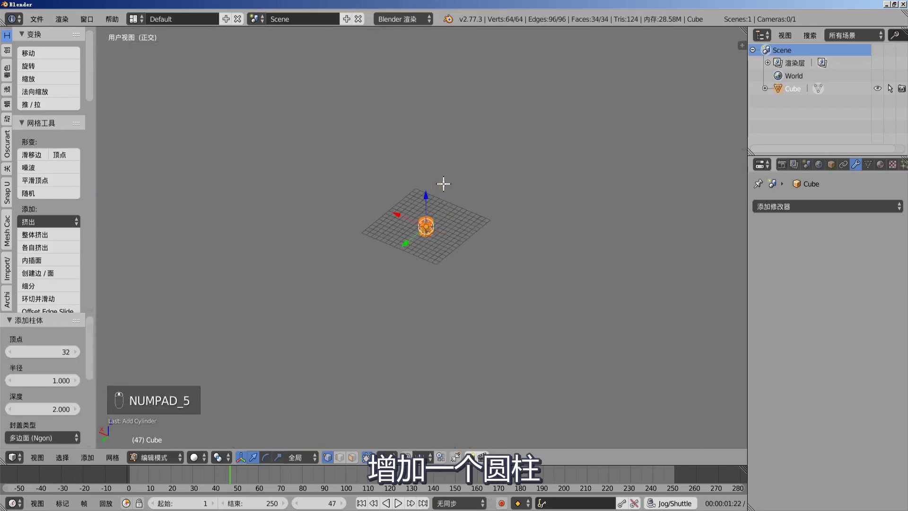
key("KP_Decimal")
key("a")
key("a")
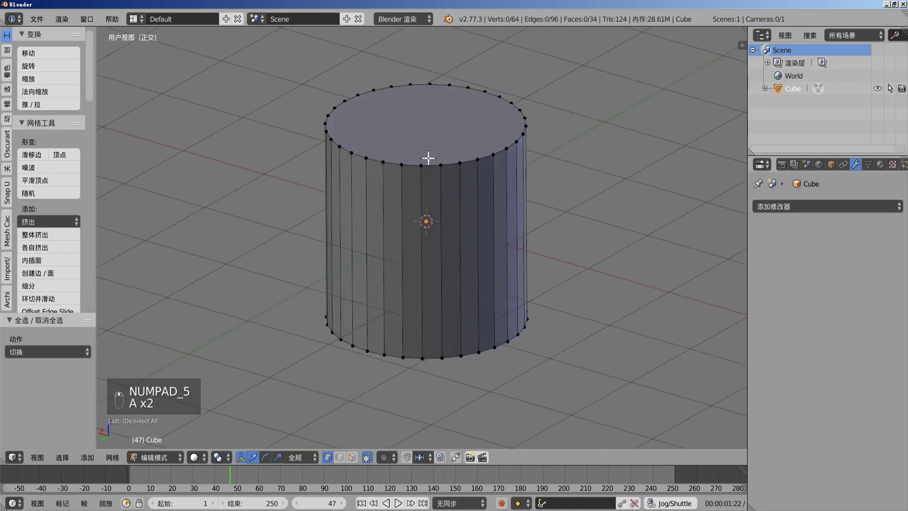
right_click(439, 166, "alt")
middle_click_drag(473, 157, 477, 174)
key("a")
Step: In Sculpt mode, pull the cylinder's upper rim inward unevenly using the Grab brush with a radius of about 155 px
key("Tab")
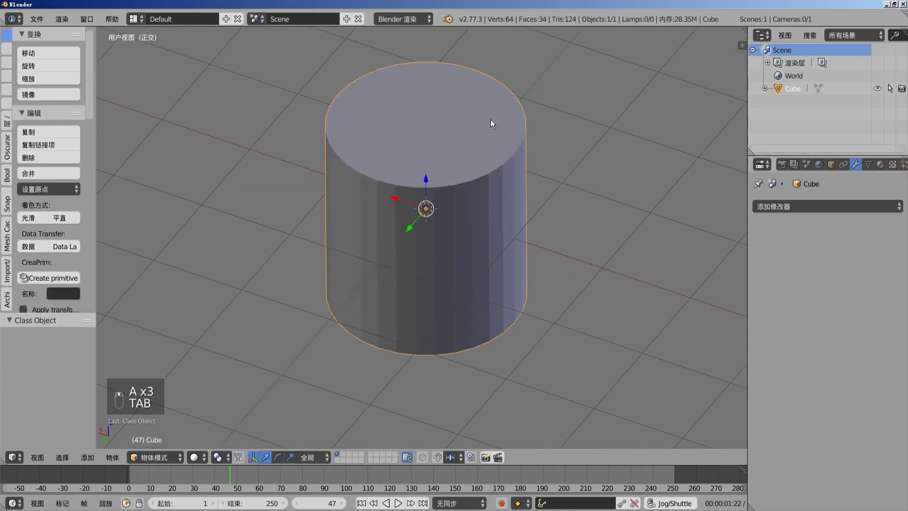
key("Tab")
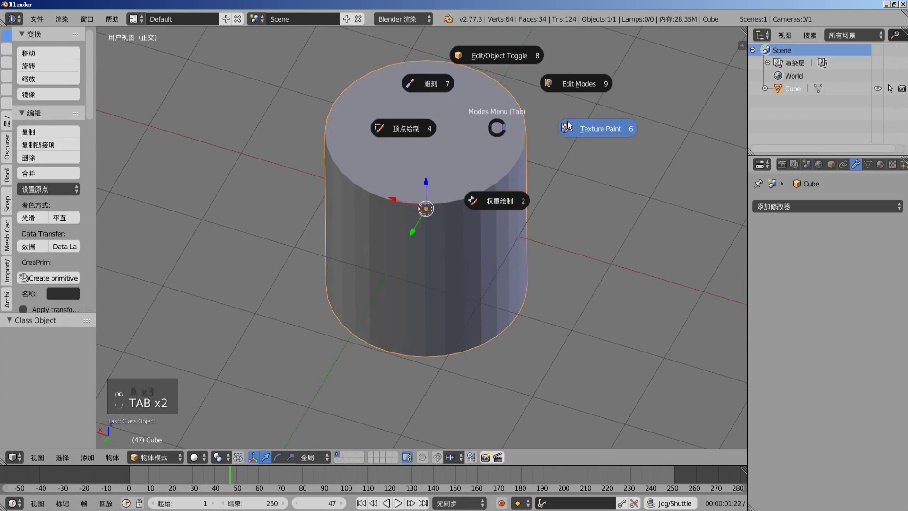
left_click(440, 88)
key("f")
left_click(551, 200)
key("g")
mouse_move(512, 192)
left_mouse_down()
mouse_move(485, 185)
mouse_move(419, 220)
mouse_move(436, 197)
left_mouse_up()
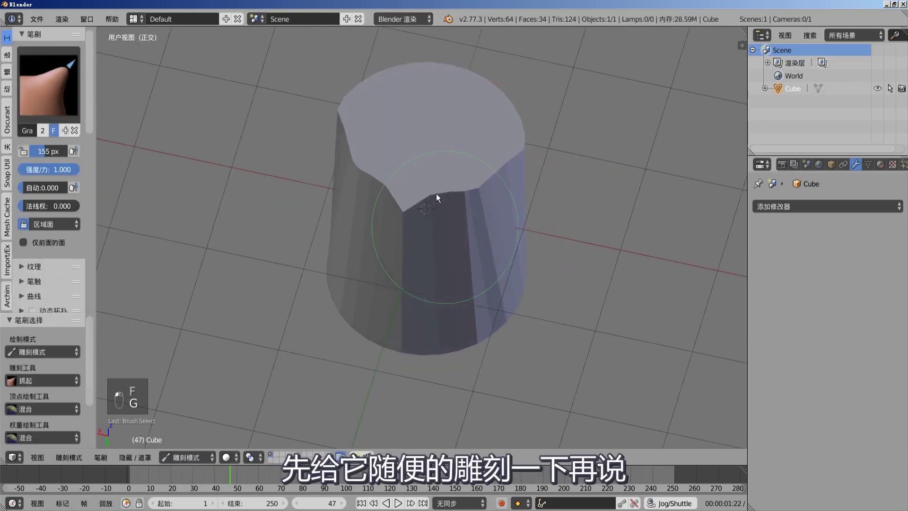
Step: Return the sculpted cylinder to mesh Edit mode
middle_click_drag(520, 123, 498, 120)
key("Tab")
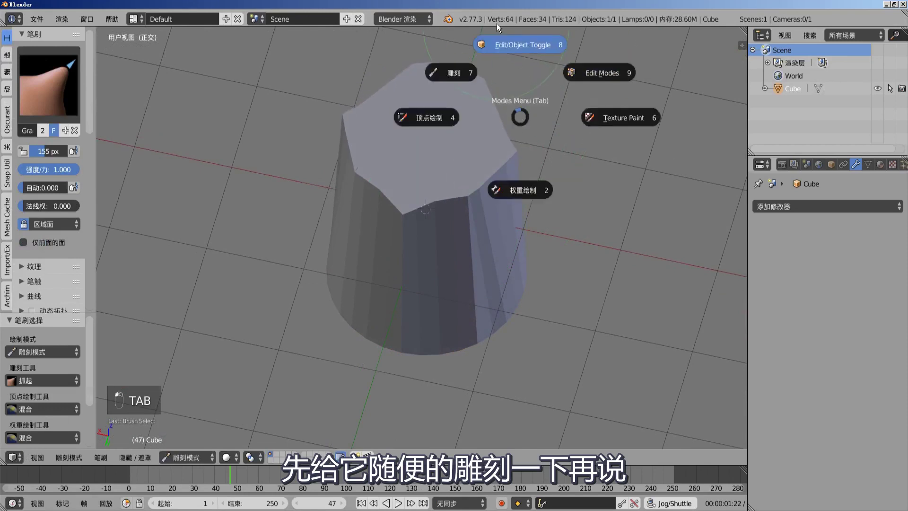
left_click(481, 134)
key("Tab")
Step: Try inserting a loop cut around the sculpted cylinder's mid-height, and undo it
middle_click_drag(494, 45, 458, 211)
key("ctrl+r")
mouse_move(428, 237)
left_mouse_down()
mouse_move(432, 211)
mouse_move(439, 223)
left_mouse_up()
middle_click_drag(439, 223, 492, 168)
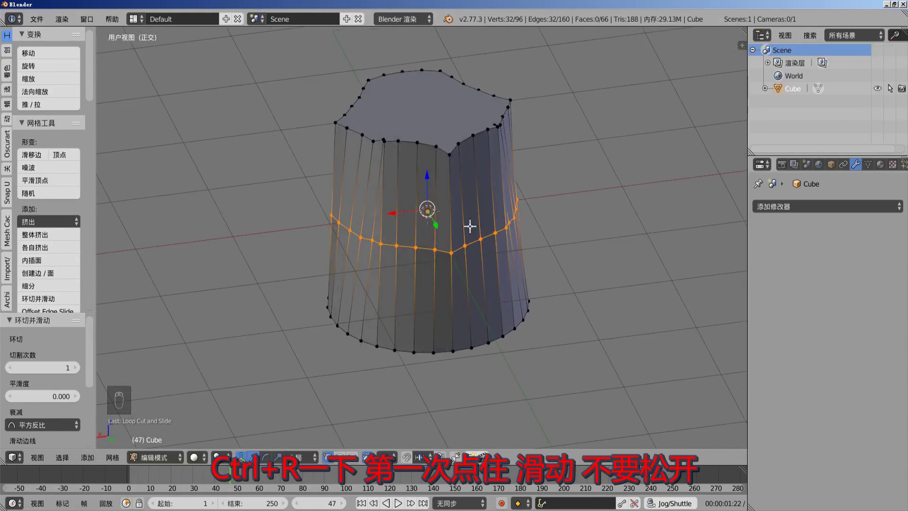
key("ctrl+z")
Step: Insert one loop cut around the sculpted cylinder and slide it down close to the bottom rim
key("ctrl+r")
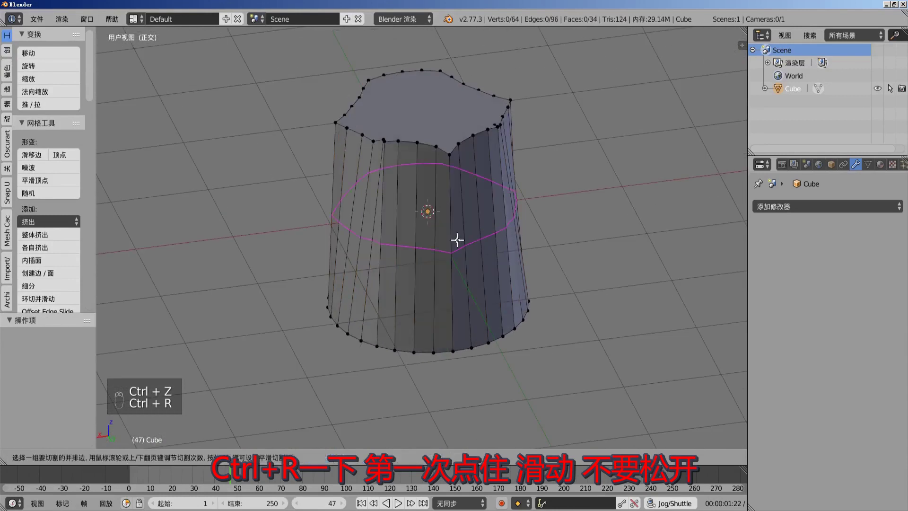
left_click(457, 240)
left_click_drag(460, 233, 508, 327)
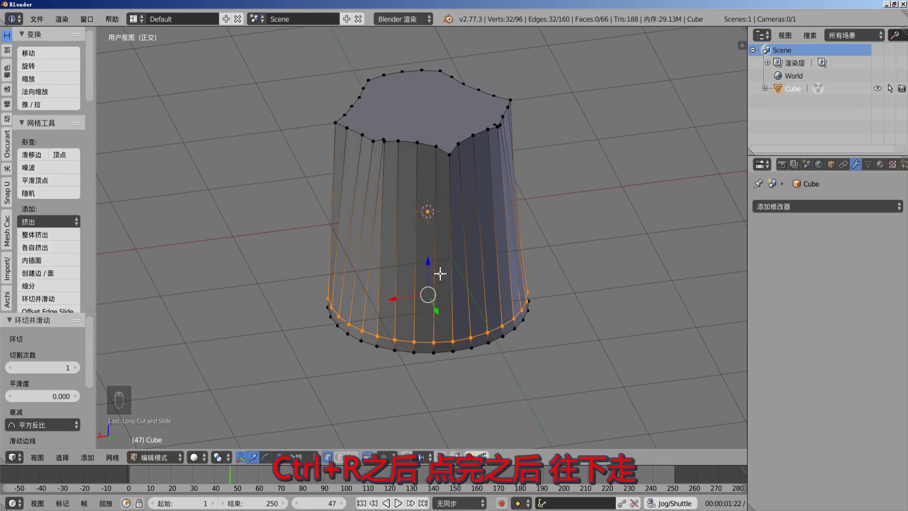
Step: Insert another loop cut with even sliding, slide it up near the upper rim at a factor of about -0.904, and open its settings
key("ctrl+r")
left_click_drag(440, 273, 461, 370)
key("e")
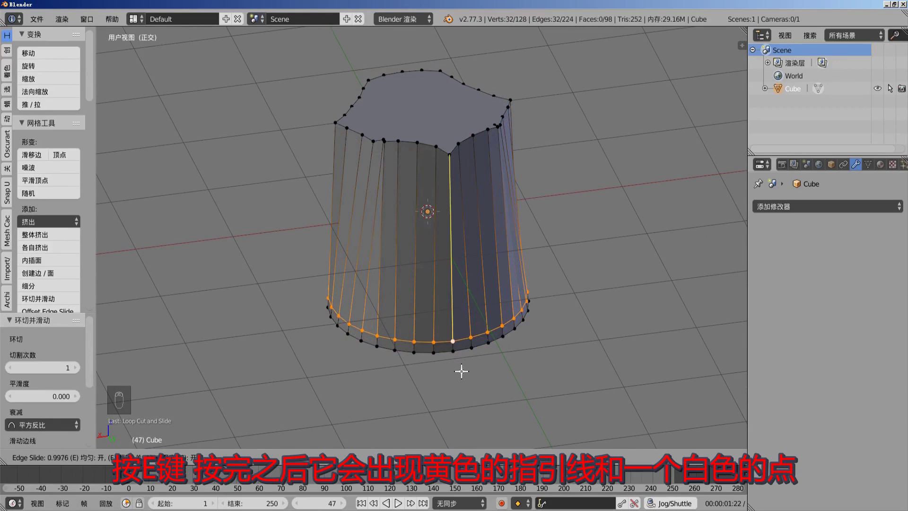
left_click_drag(462, 364, 464, 353)
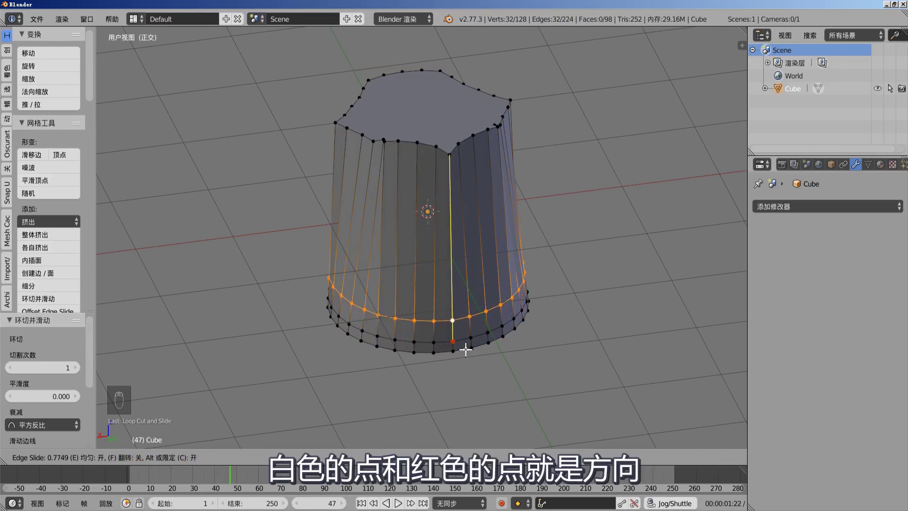
left_click_drag(465, 349, 467, 360)
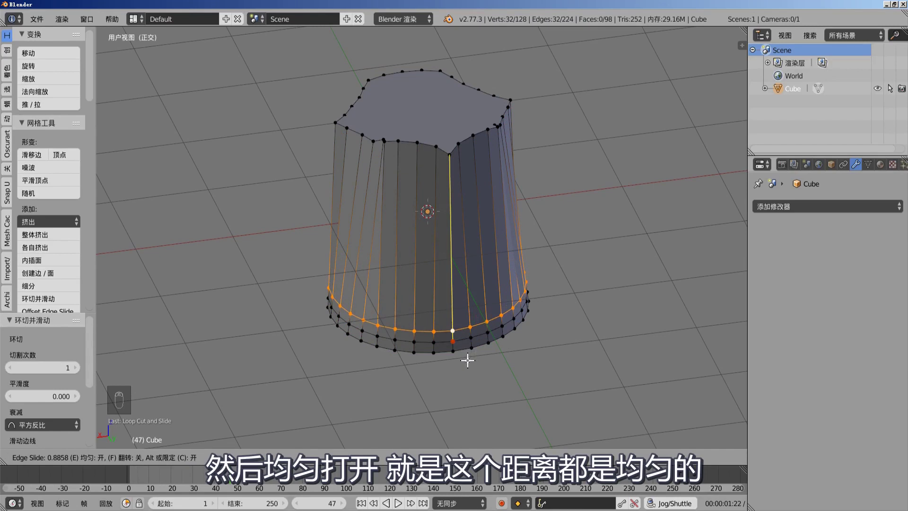
left_click_drag(469, 356, 481, 184)
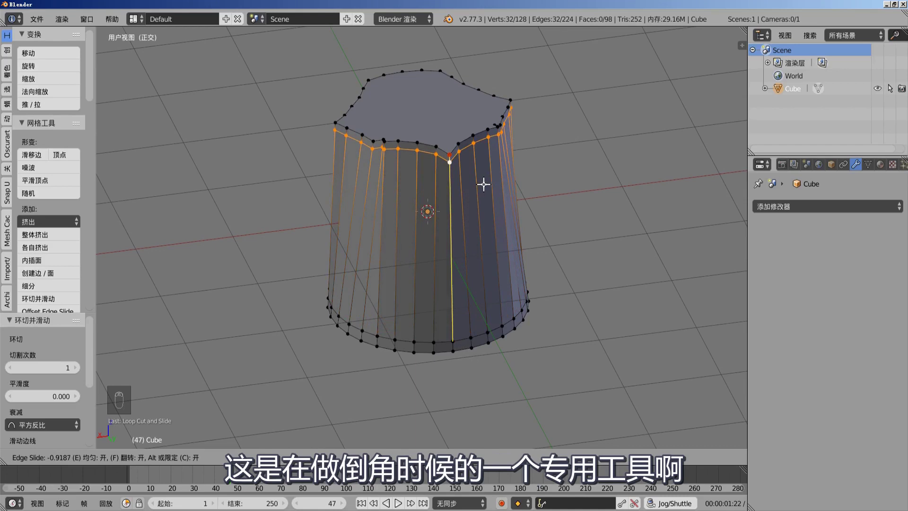
left_click_drag(484, 188, 487, 185)
key("F6")
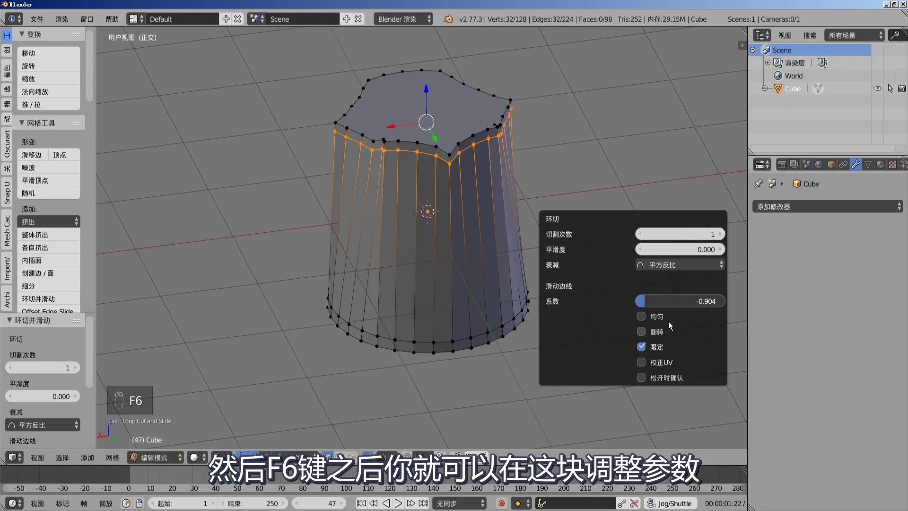
Step: Insert one centred loop cut around the cylinder's tall middle section, without sliding it
middle_click_drag(334, 162, 349, 243)
key("ctrl+r")
left_click(425, 233)
right_click(503, 233)
Step: Edge-slide the middle loop, trying the Even and Flipped options, and place it nearer the upper rim at a factor of about -0.684
middle_click_drag(503, 233, 482, 221)
key("g")
key("g")
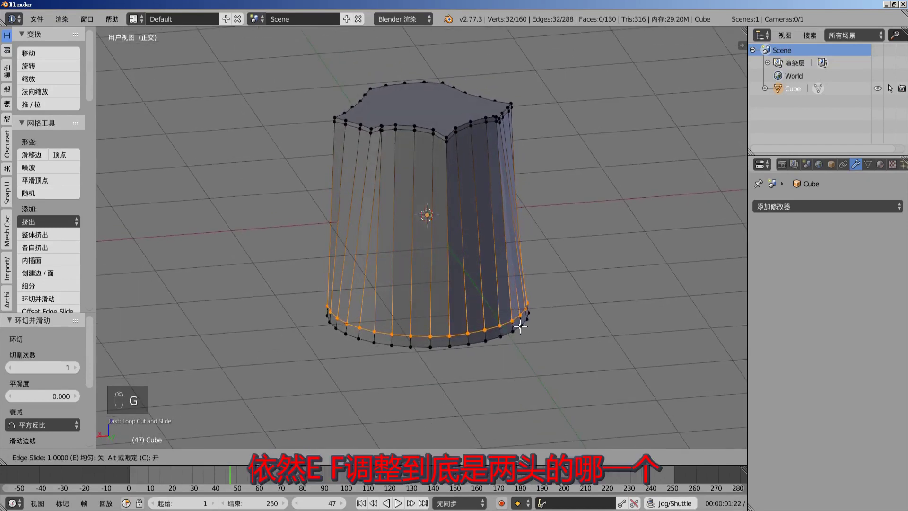
key("f")
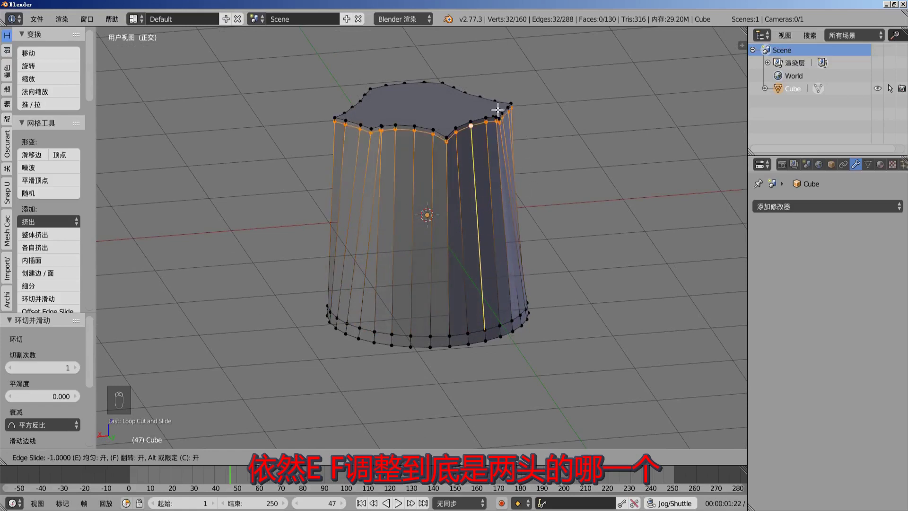
key("e")
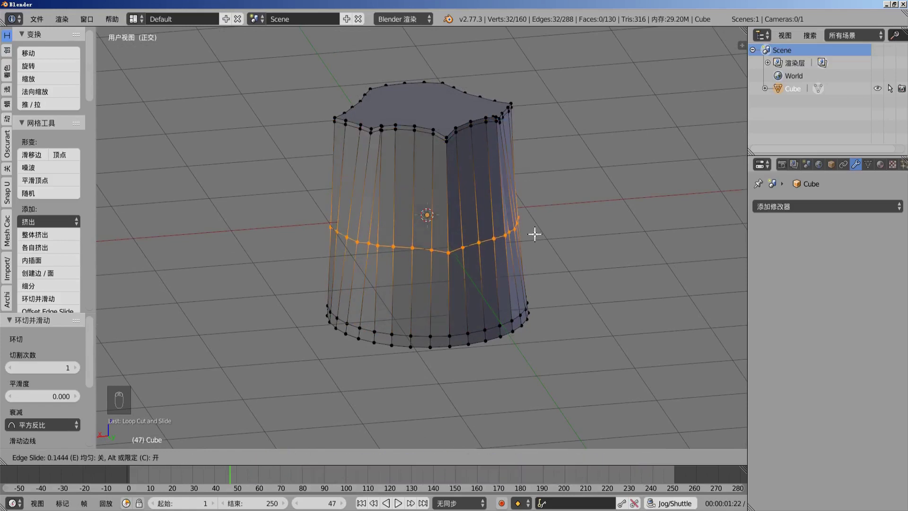
key("e")
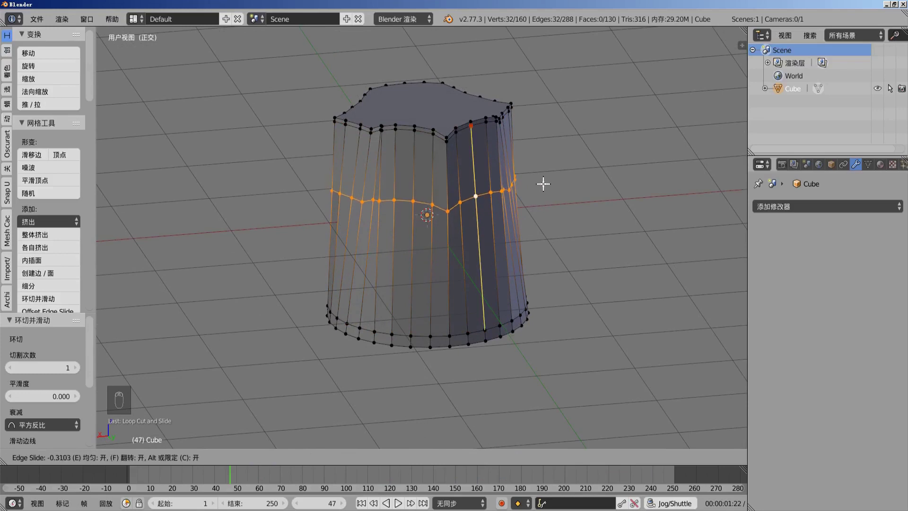
key("e")
key("e")
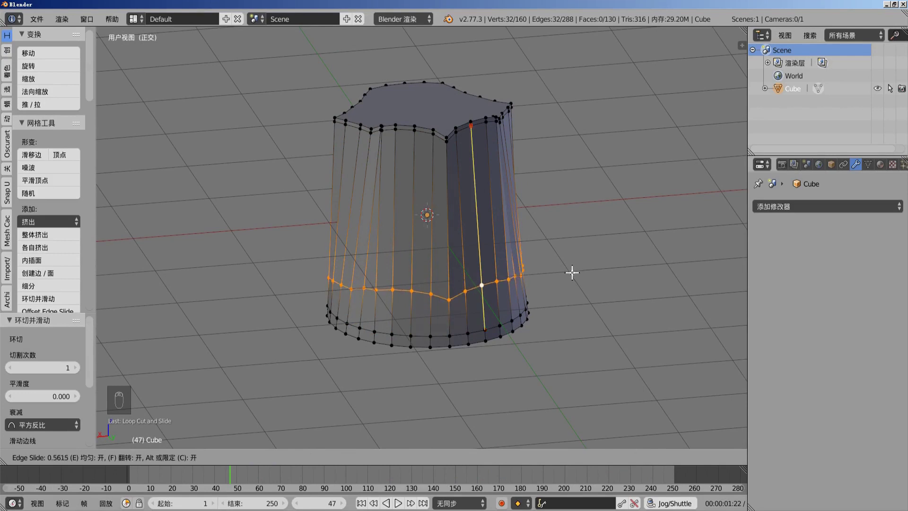
key("f")
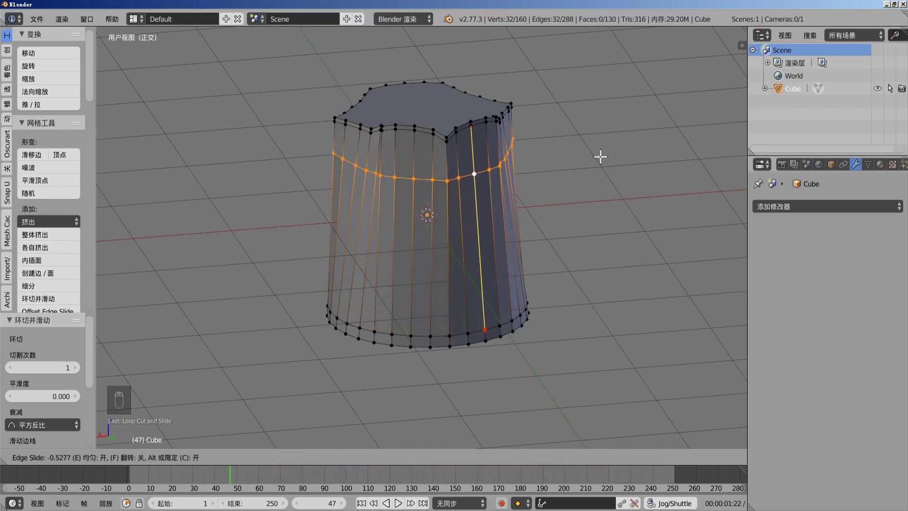
left_click(434, 246)
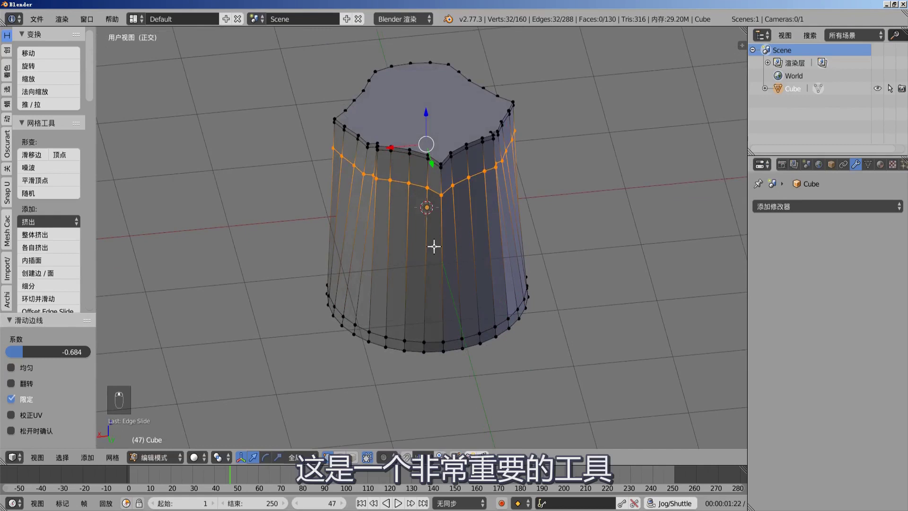